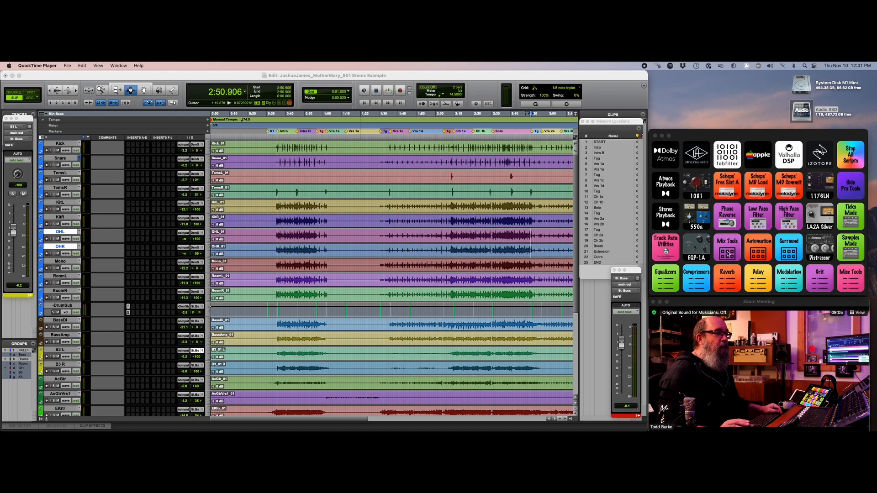
Step: Move the tracks from Kick through -DrumSub into a new basic folder named Stem01
left_click(757, 242)
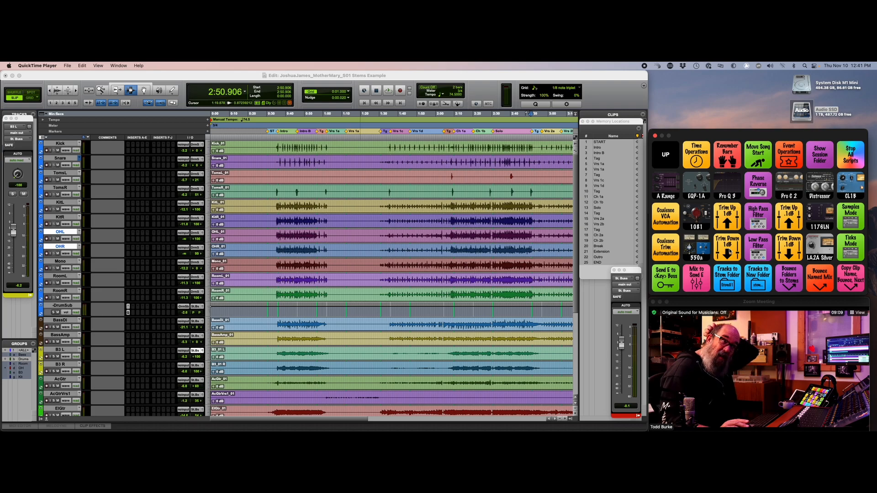
left_click(268, 236)
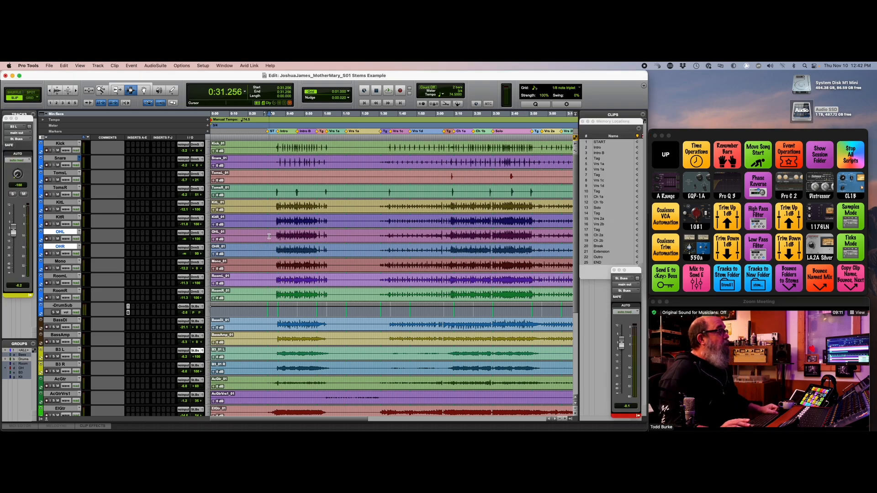
key("super+equal")
key("super+equal")
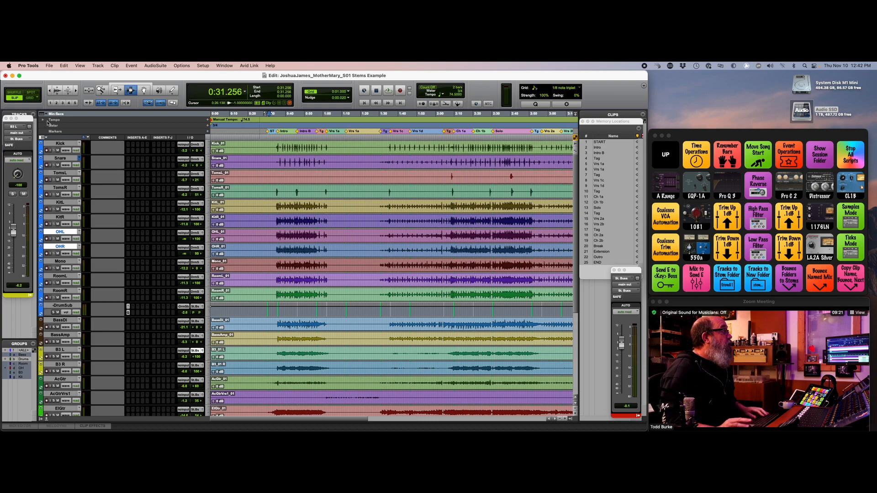
left_click(59, 144)
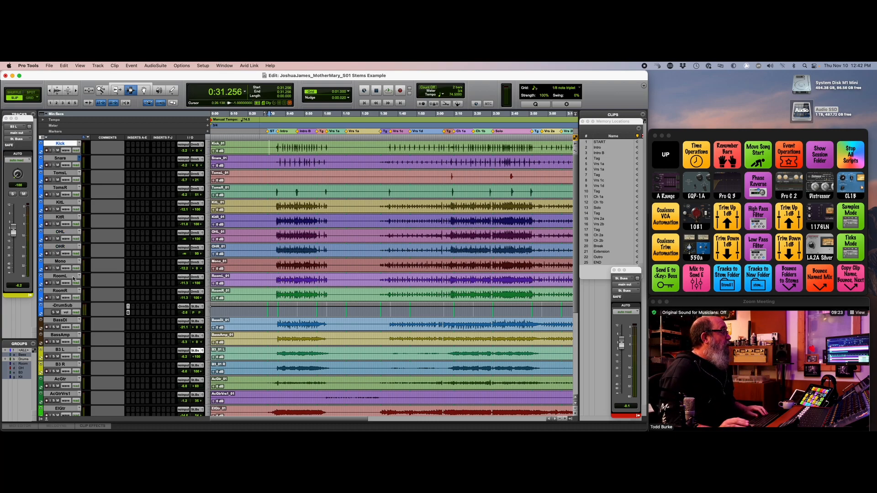
left_click(65, 305, "shift")
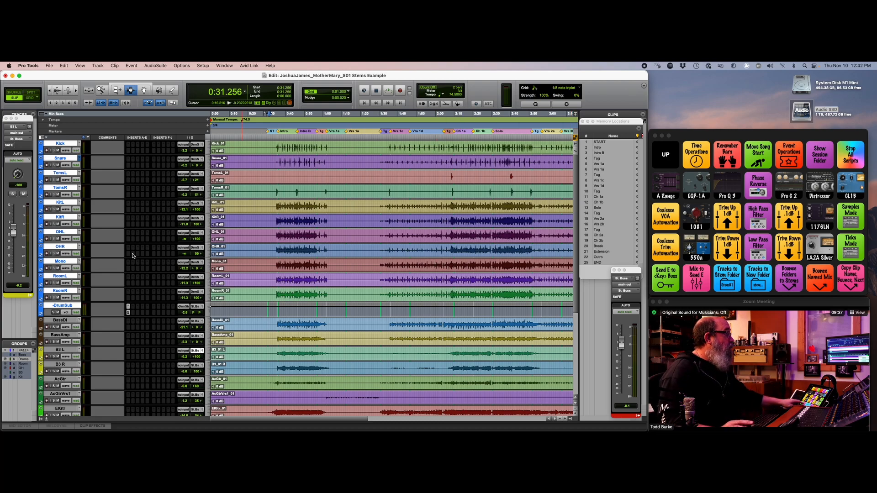
key("alt+shift+super+n")
type("Stem01")
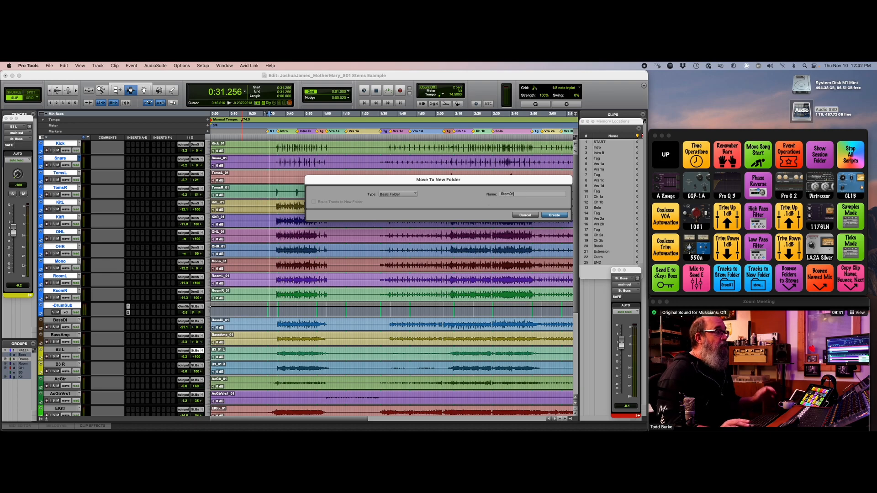
key("Return")
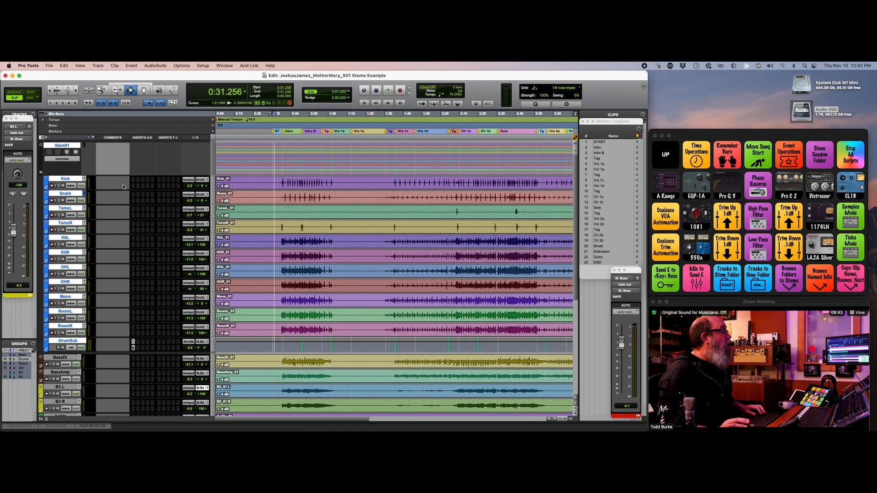
Step: Move the BassDI and BassAmp tracks into a new basic folder named Stem02
left_click(64, 357)
left_click(60, 372, "shift")
key("alt+shift+super+n")
type("Stem02")
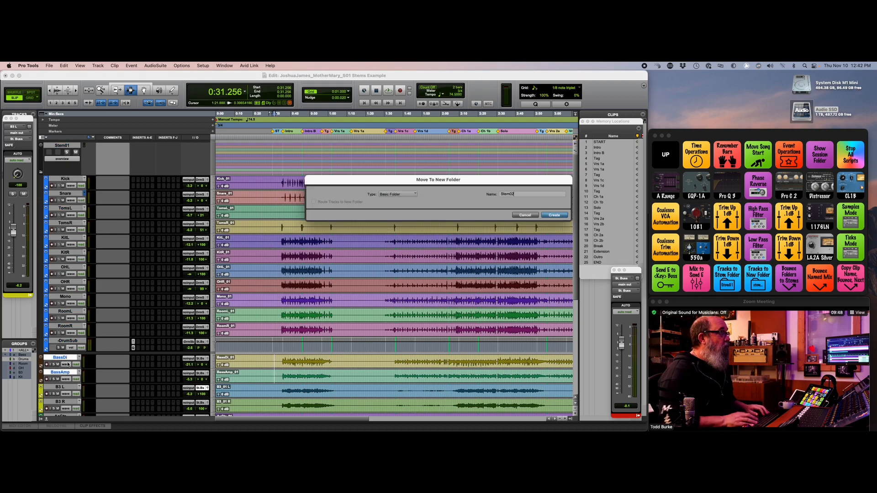
key("Return")
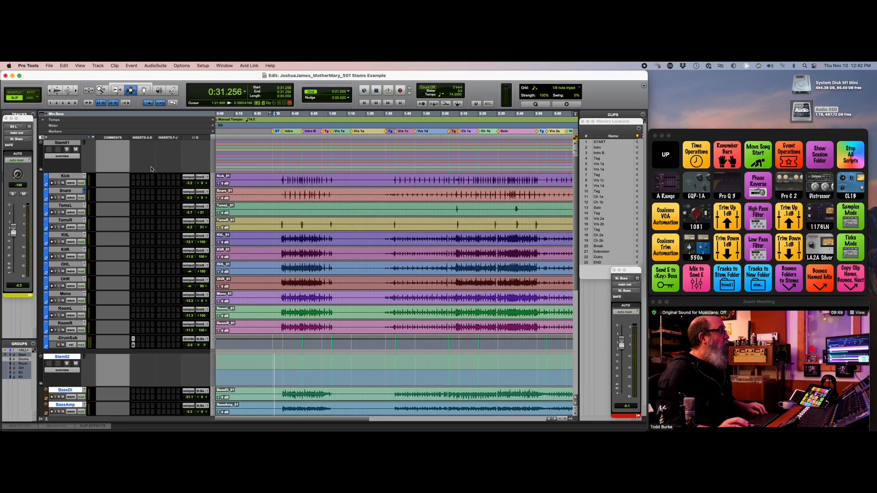
Step: Reduce the height of the stem folder tracks and collapse the Stem01 folder
left_click(215, 160)
left_click(226, 155)
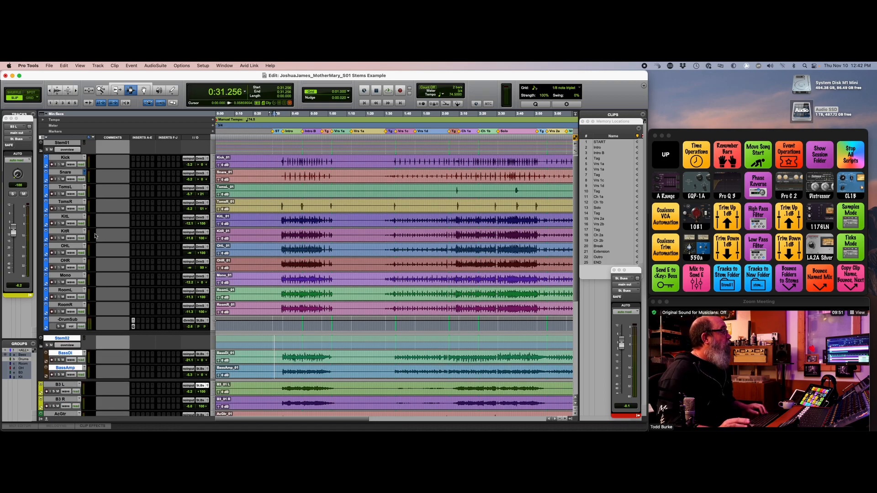
left_click(41, 150)
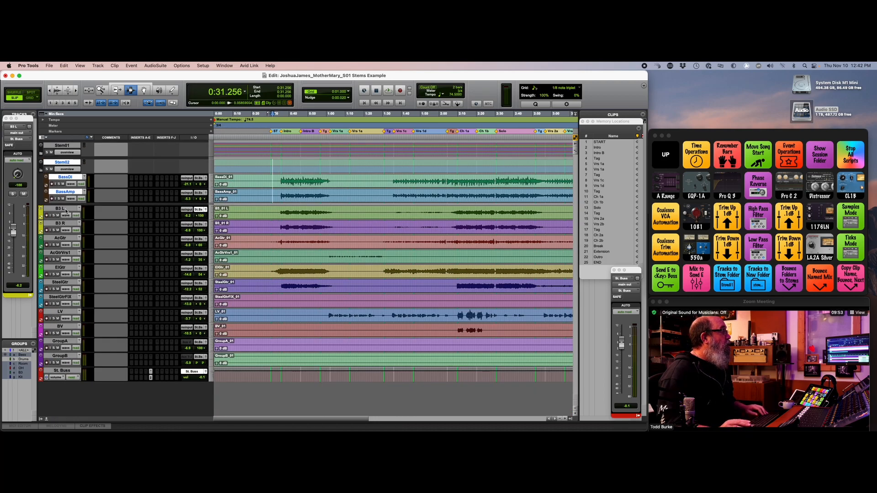
Step: Move the B3 L and B3 R tracks into a new basic folder named Stem03
left_click(63, 224, "shift")
key("alt+shift+super+n")
type("Stem03")
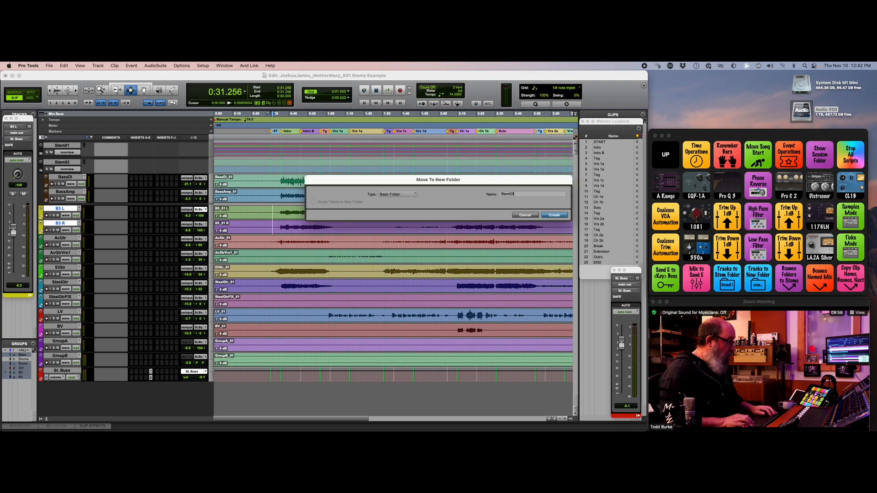
key("Return")
Step: Move the AcGtr and AcGtrVrs1 tracks into a new basic folder named Stem04
left_click(61, 258)
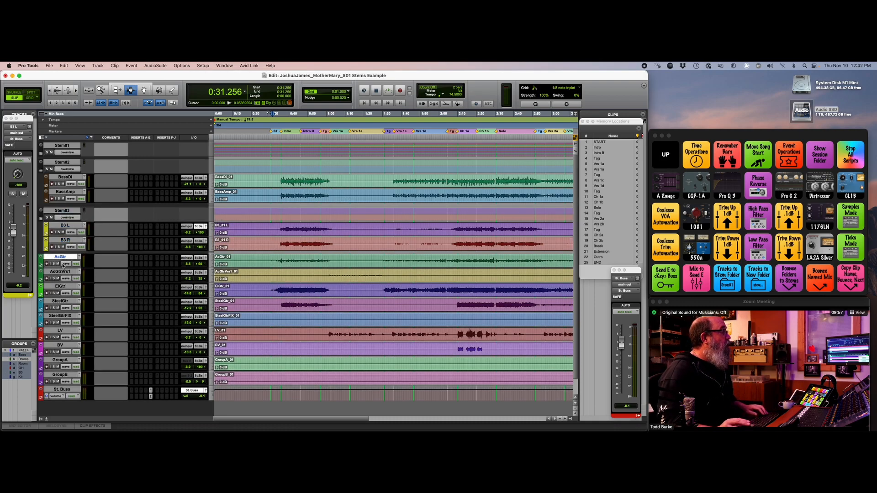
left_click(64, 273, "shift")
key("alt+shift+super+n")
type("Stem04")
key("Return")
Step: Move the ElGtr track into a new basic folder named Stem05
left_click(67, 306)
key("alt+shift+super+n")
type("Stem05")
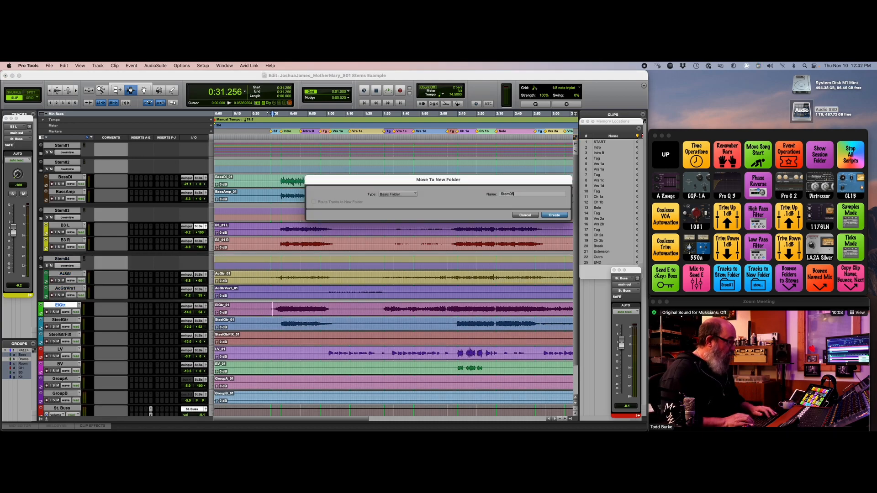
key("Return")
Step: Move the SteelGtr and SteelGtrFIX tracks into a new basic folder named Stem06
left_click(69, 339)
left_click(69, 354, "shift")
key("alt+shift+super+n")
type("Stem0")
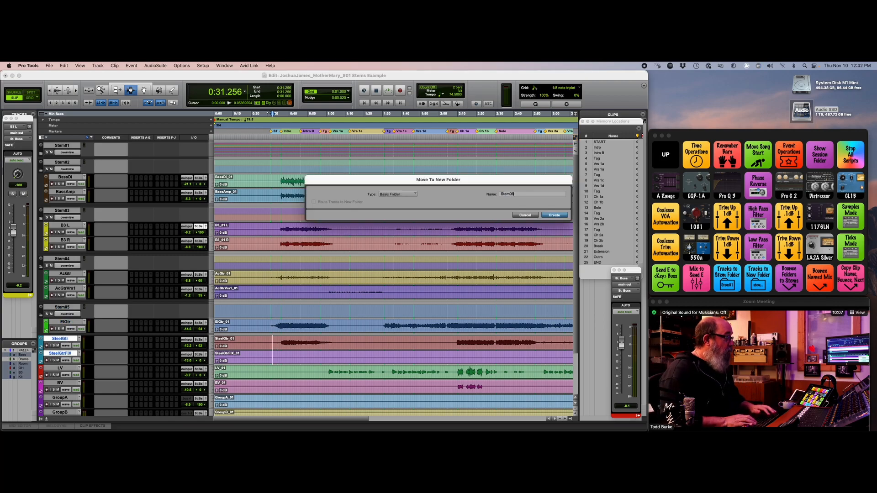
key("Return")
Step: Move the LV track into a new basic folder named Stem07
left_click(65, 388)
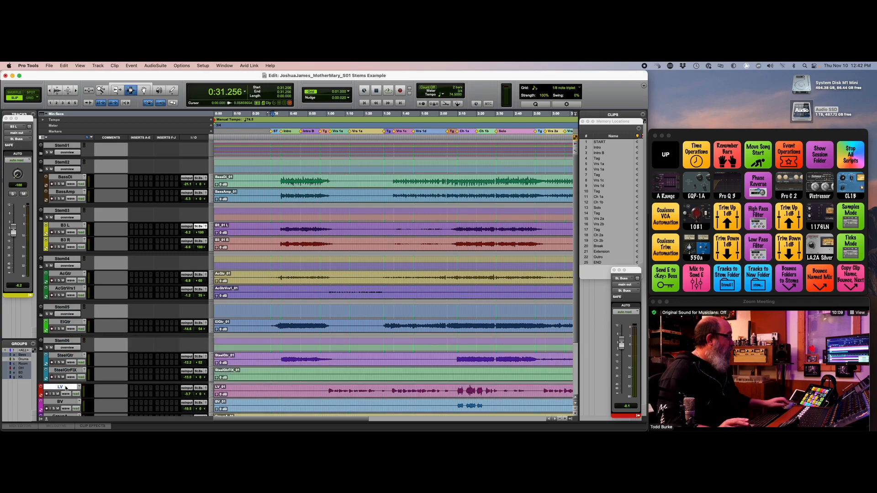
key("alt+shift+super+n")
type("Stem07")
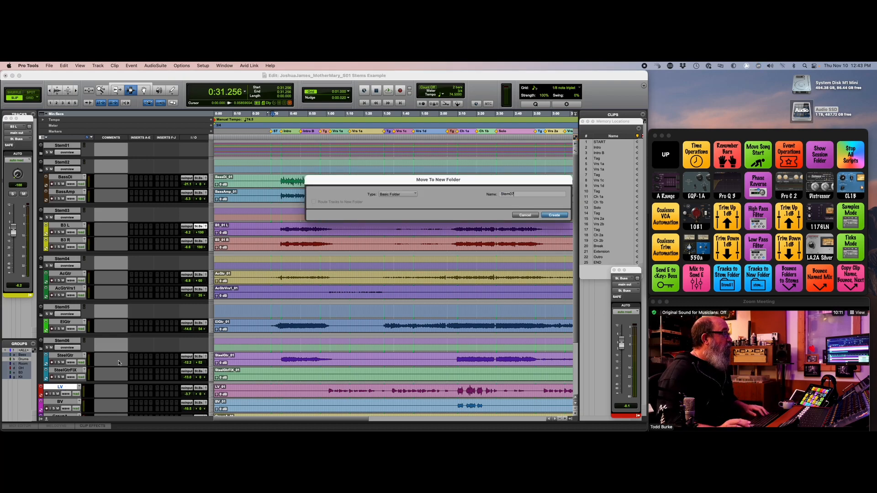
key("Return")
Step: Move the BV, GroupA and GroupB tracks into a new basic folder named Stem08
left_click(55, 329)
scroll(167, 331, "right", 10)
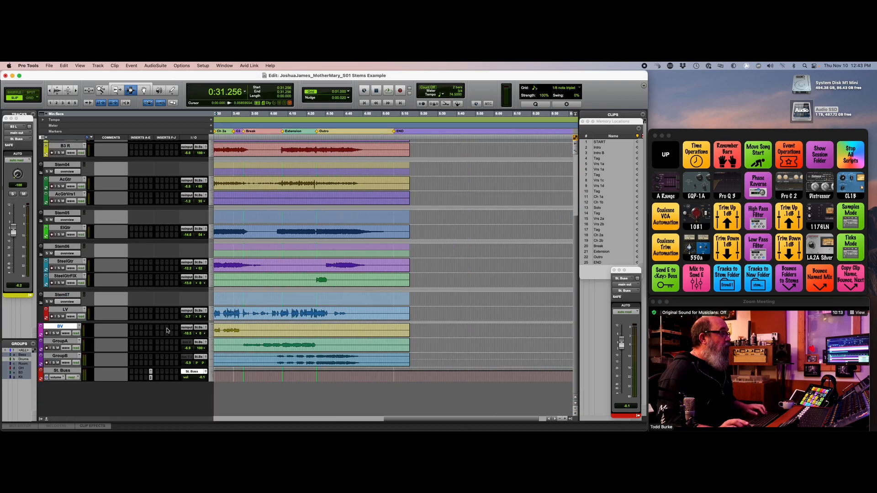
left_click(66, 357, "shift")
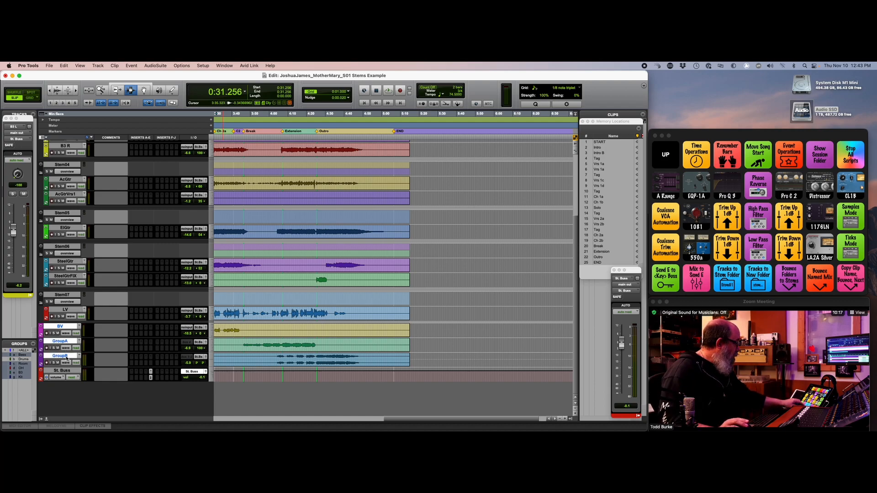
key("alt+shift+super+n")
type("Stem08")
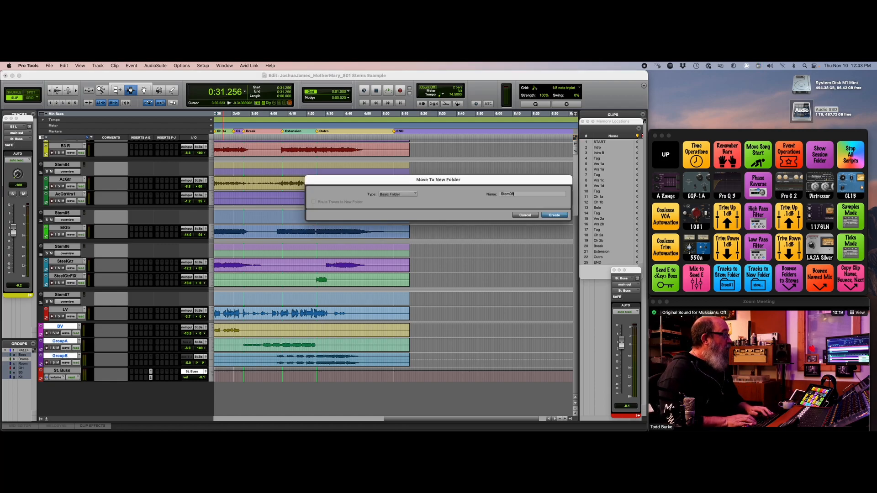
key("Return")
Step: Enter the track comments Drums for Stem01, Bass for Stem02 and Organ for Stem03
scroll(116, 278, "up", 5)
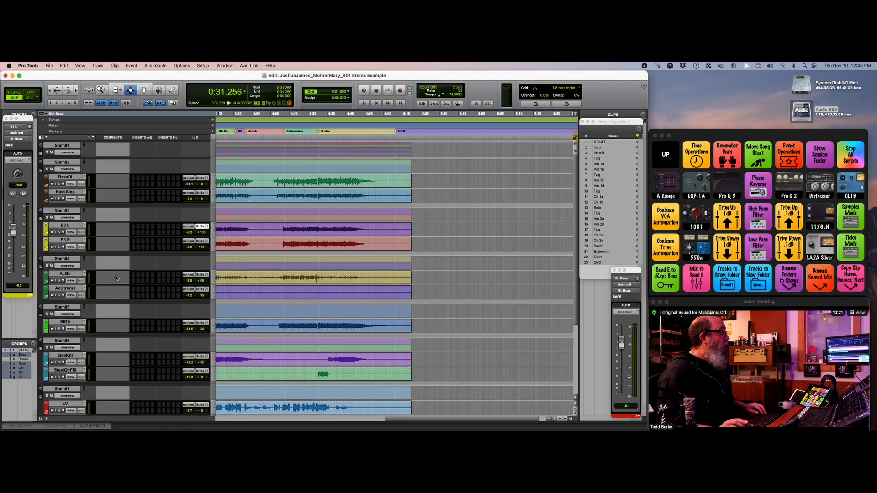
left_click(110, 152)
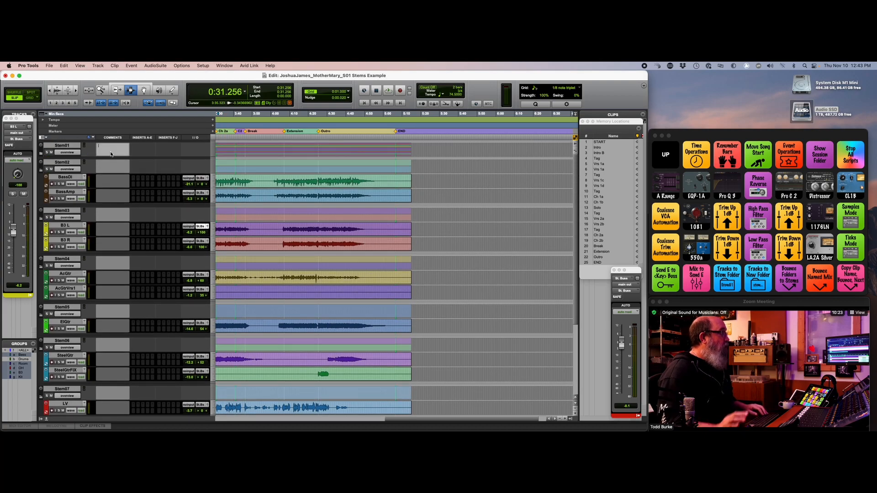
key("Tab")
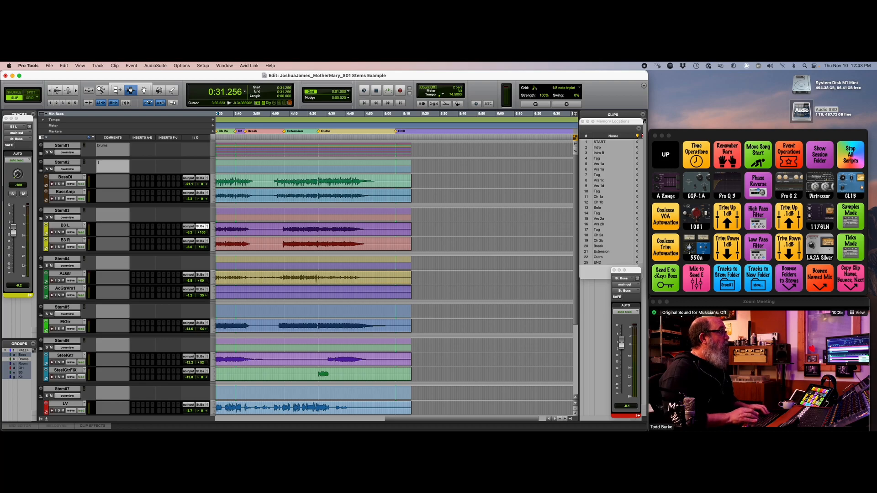
type("Bass")
key("Tab")
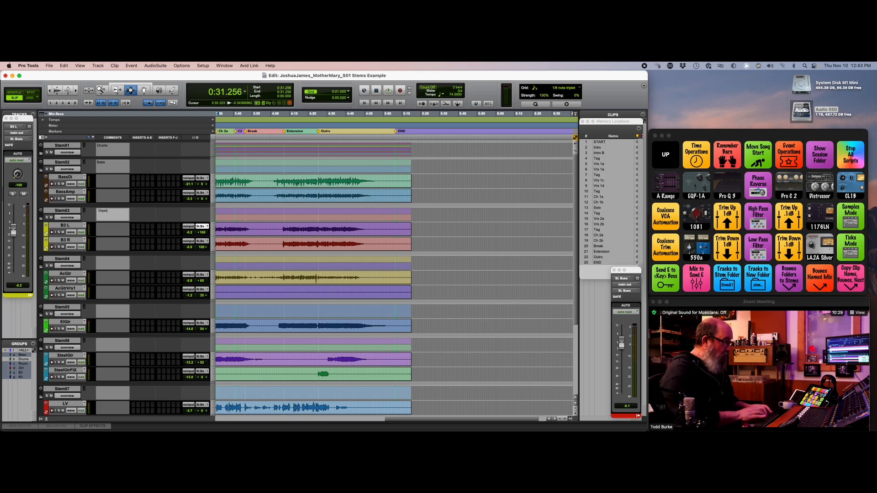
key("Tab")
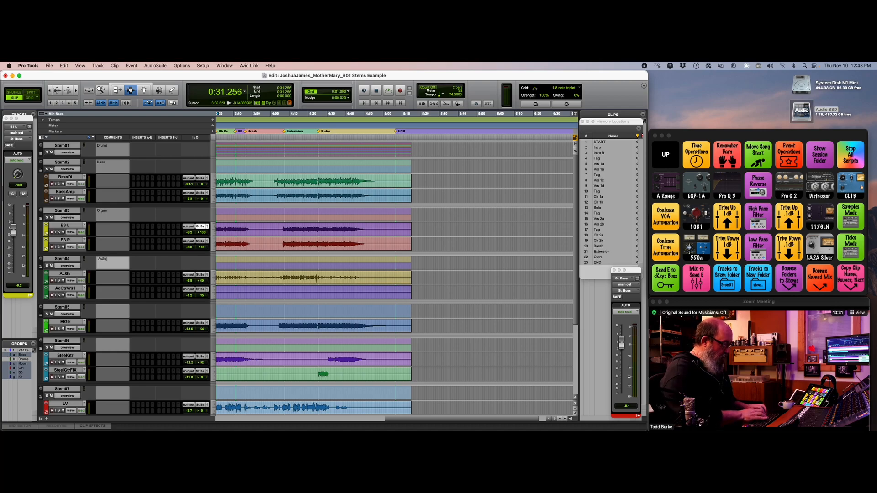
Step: Enter the track comments AcGtr for the Stem04 folder and ElGtr for the Stem05 folder
key("Tab")
type("ElG")
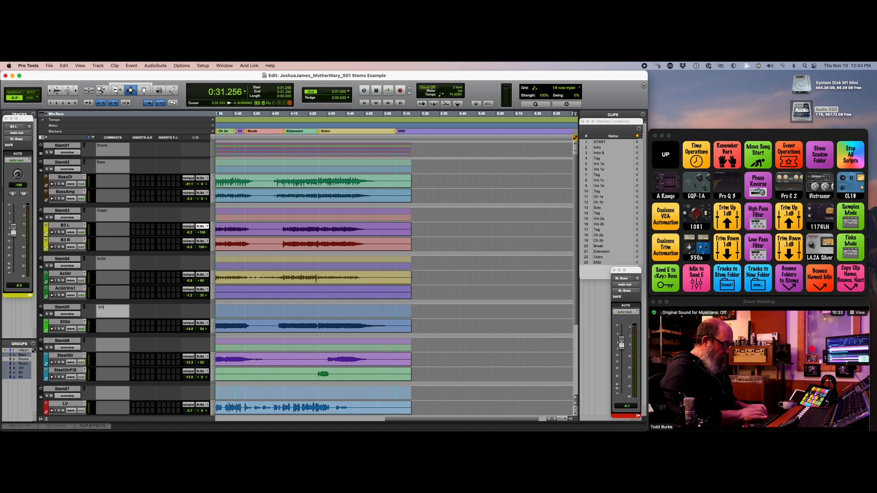
type("tr")
key("Tab")
key("Tab")
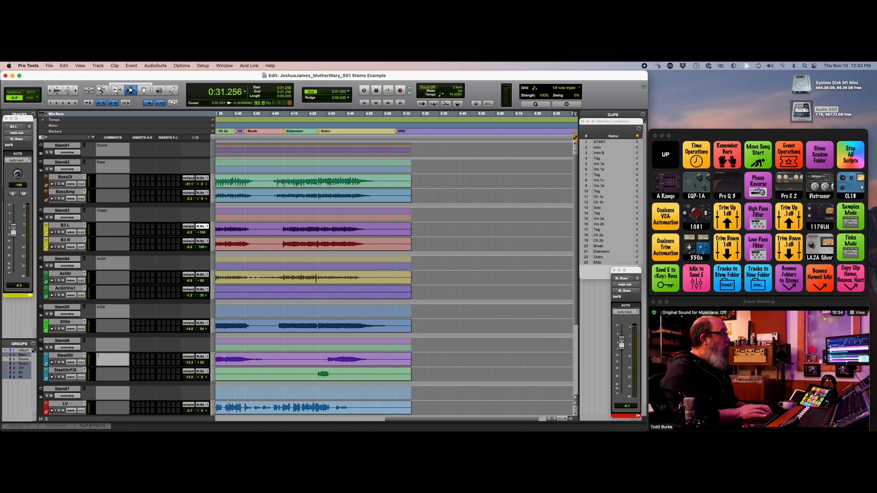
Step: Enter the track comments Steel for the Stem06 folder and LV for the Stem07 folder
left_click(109, 343)
type("Stee")
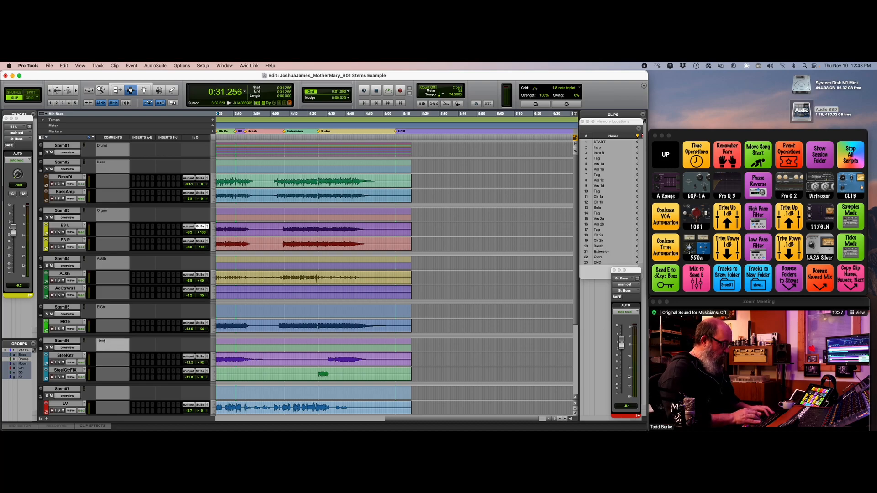
type("l")
key("Tab")
key("Tab")
key("Tab")
key("Return")
Step: Enter the track comment BVs for the Stem08 folder and collapse all the stem folders
scroll(106, 350, "down", 4)
left_click(105, 365)
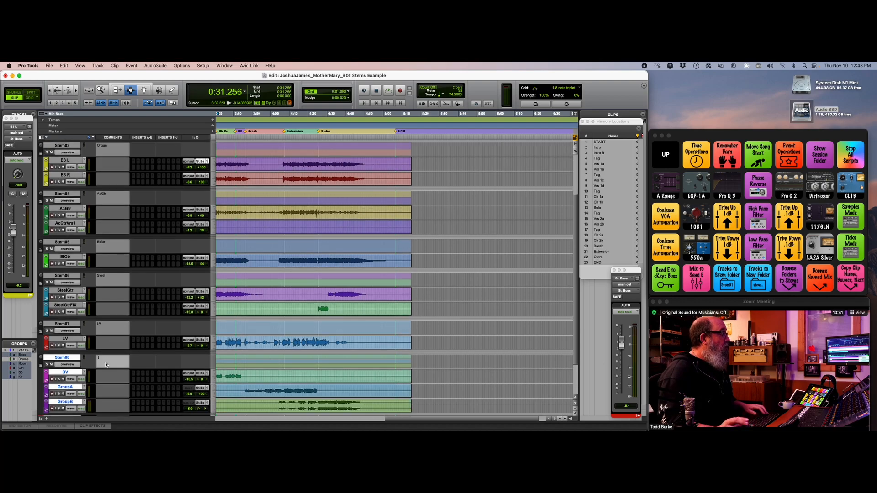
type("BVs")
key("Return")
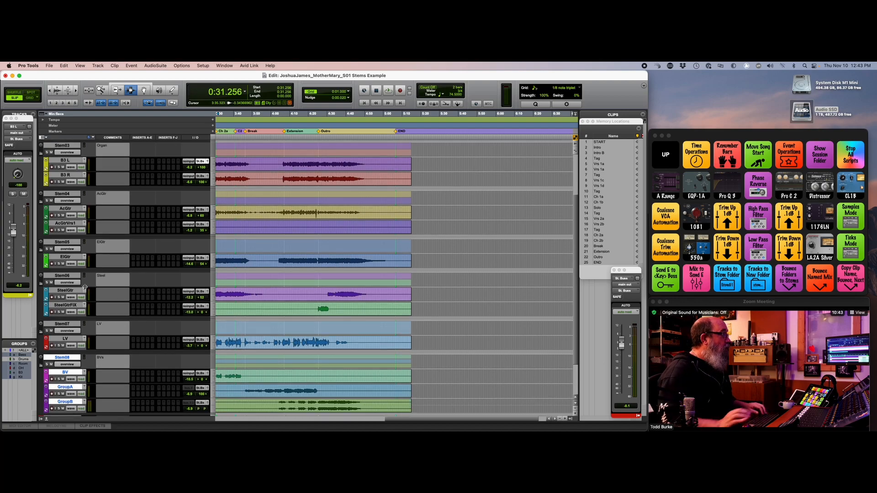
left_click(41, 251, "alt")
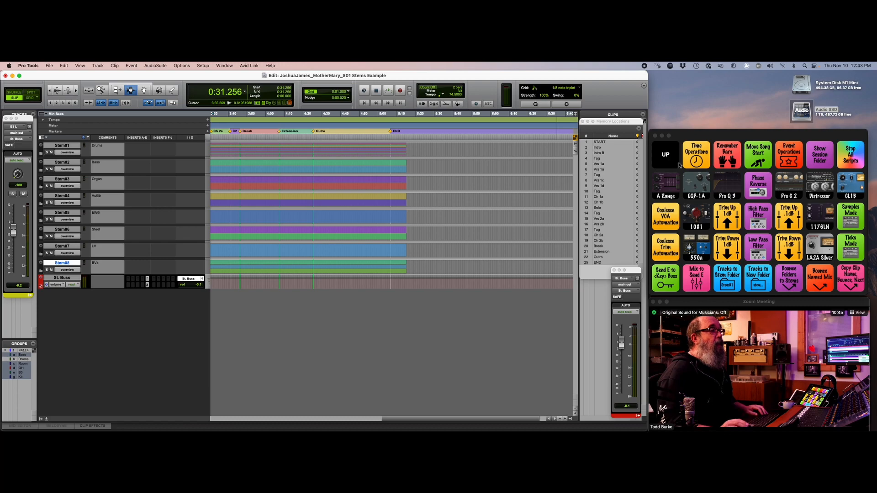
Step: Select the timeline range from the START marker to the END marker and the folders Stem01 through Stem08
left_click(600, 142)
left_click(605, 264, "shift")
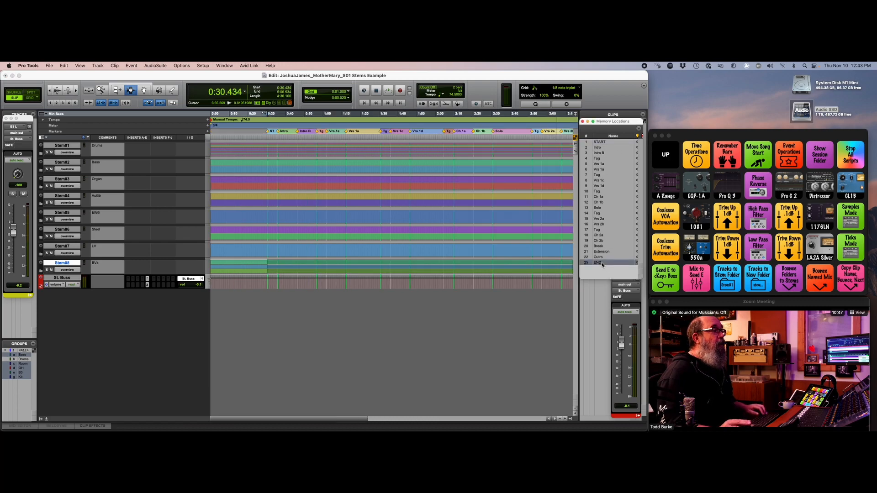
left_click(63, 145)
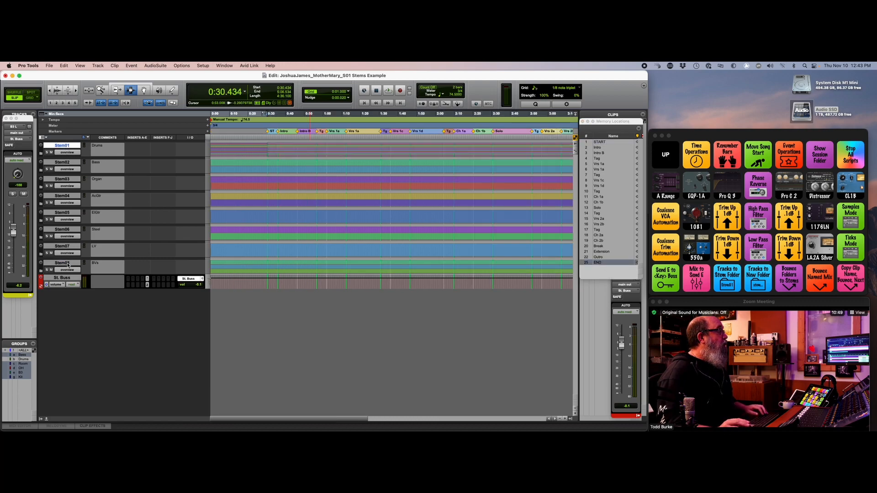
left_click(68, 264, "shift")
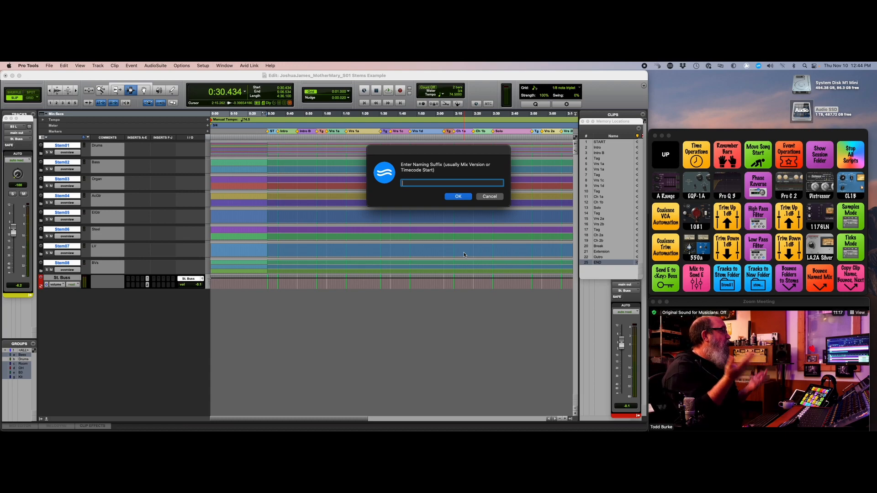
Step: Enter FinalMix as the naming suffix for the bounced stems and confirm it
type("Fi")
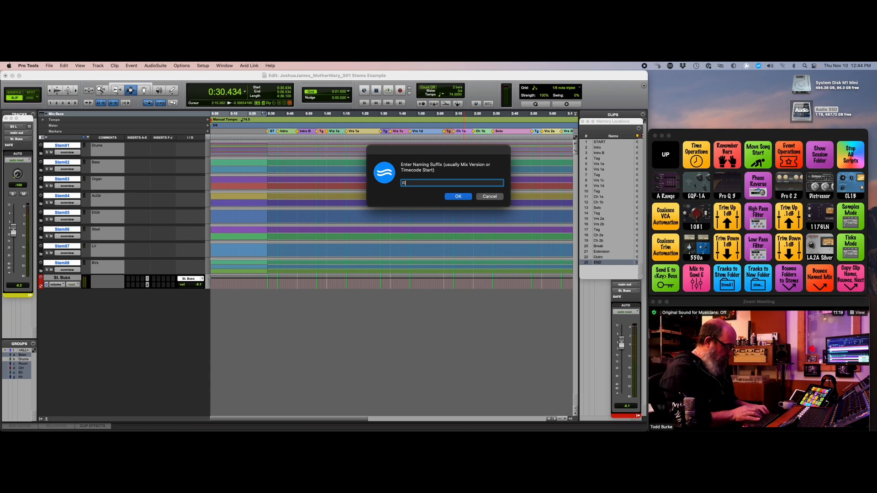
type("nalMix")
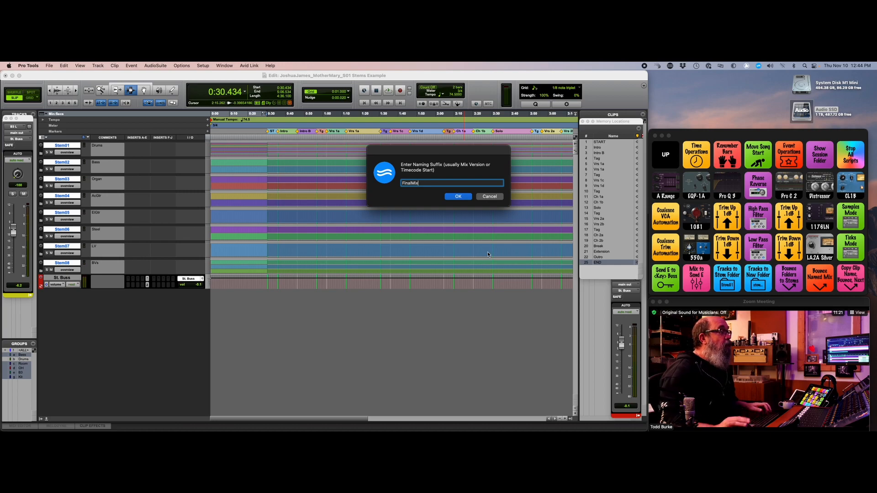
left_click(460, 198)
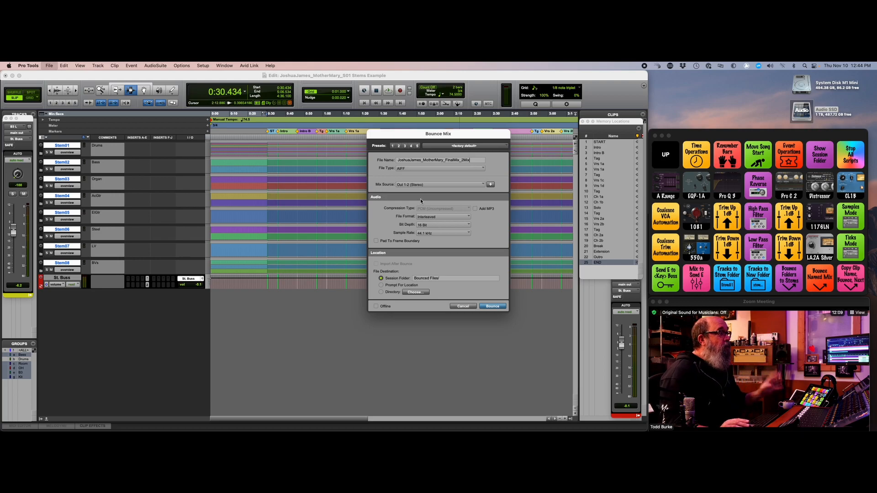
Step: Set the bounce's mix source to St. Buss (Stereo) and its file type to WAV (BWF)
left_click(423, 185)
left_click(449, 181)
left_click(424, 168)
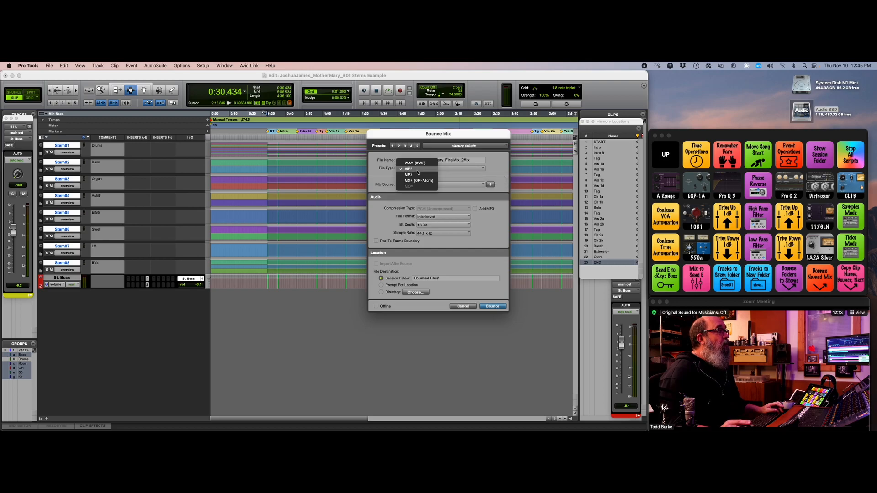
left_click(419, 185)
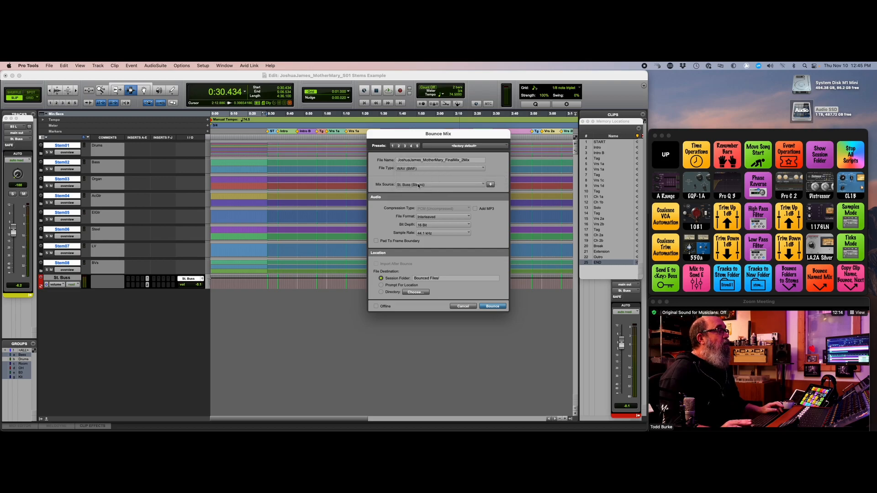
Step: Set the bit depth to 24 Bit and the sample rate to 96 kHz, and start the bounce offline
left_click(428, 224)
left_click(430, 233)
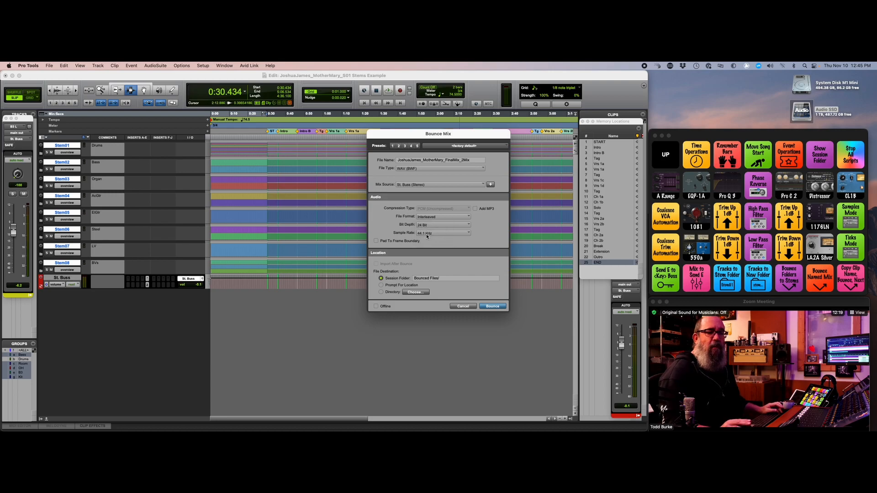
left_click(426, 234)
left_click(430, 250)
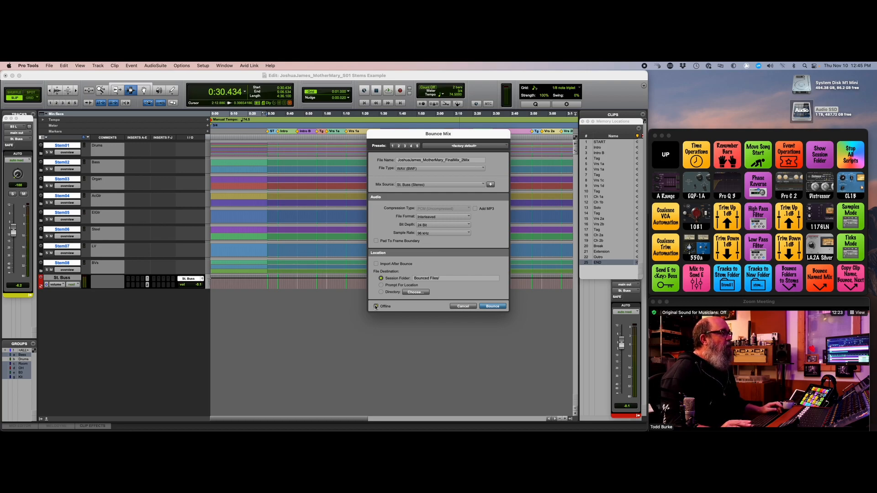
left_click(492, 307)
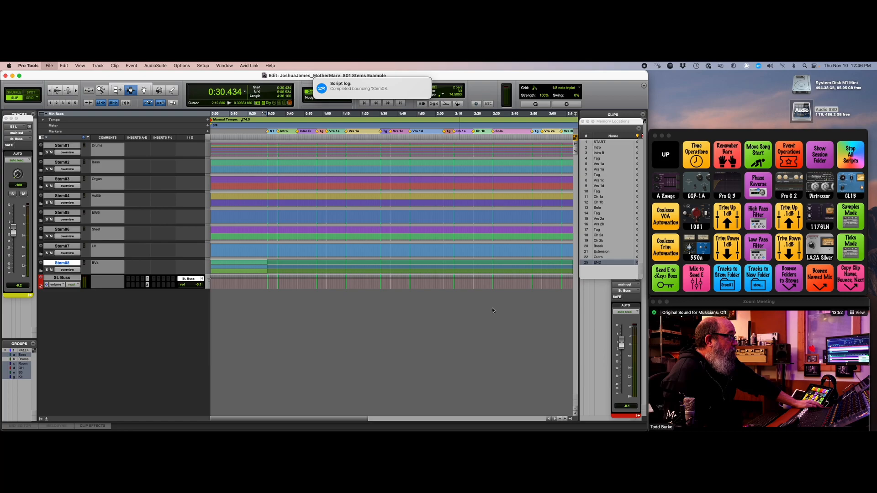
Step: Switch to Finder and select the bounced WAV files from 2Mix through Stem08_BVs in the Bounced Files folder
key("super+h")
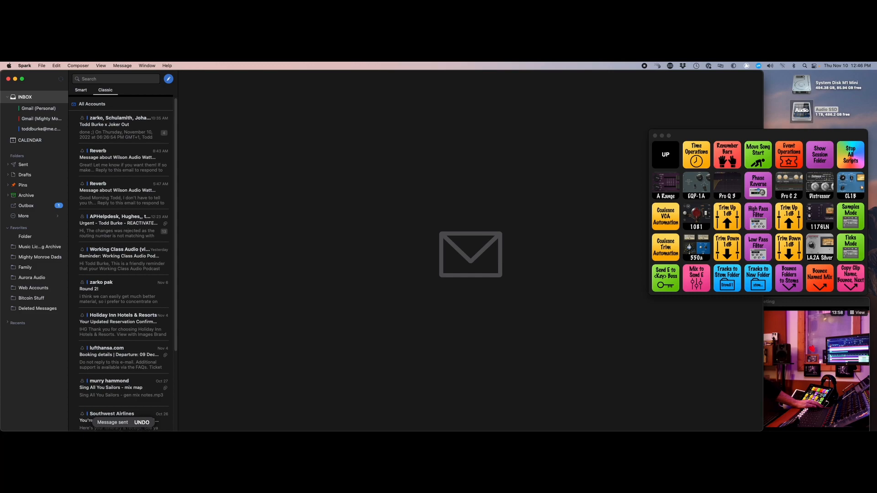
key("cmd+q")
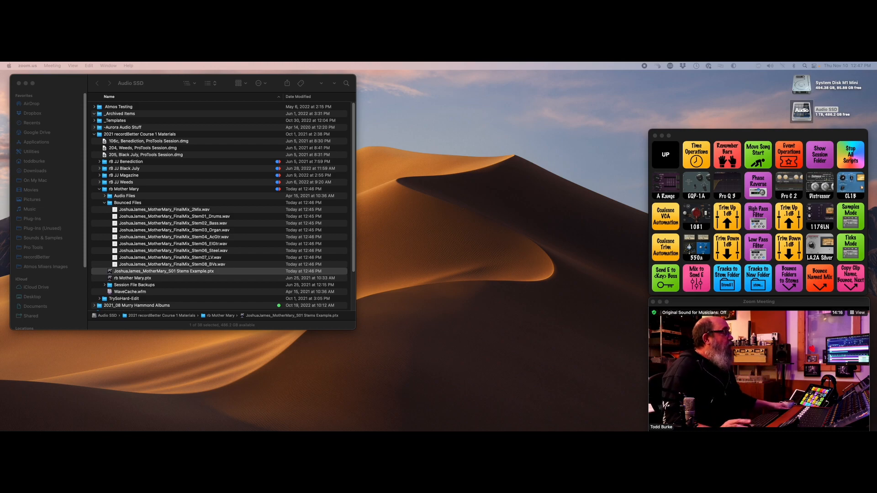
left_click(183, 214)
left_click(170, 211)
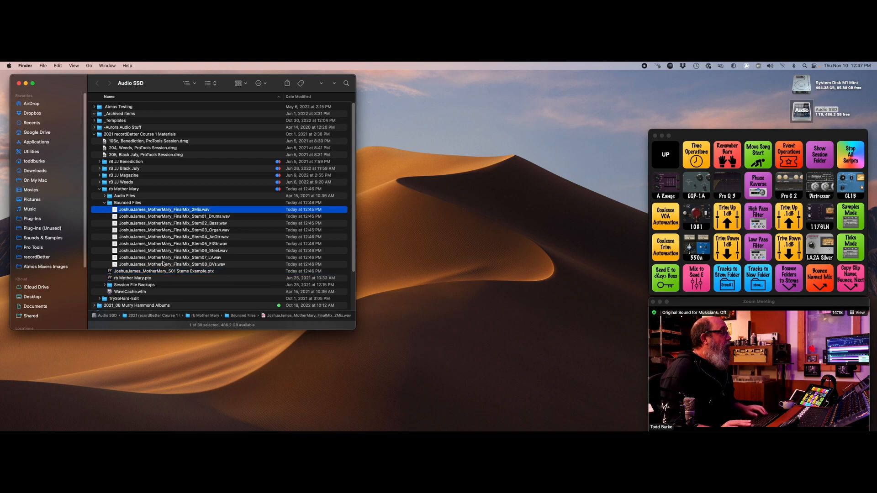
left_click(162, 265, "shift")
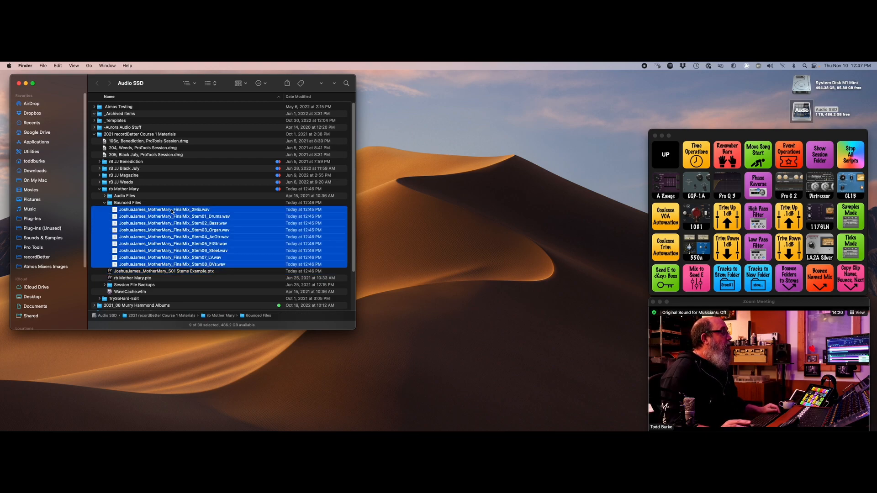